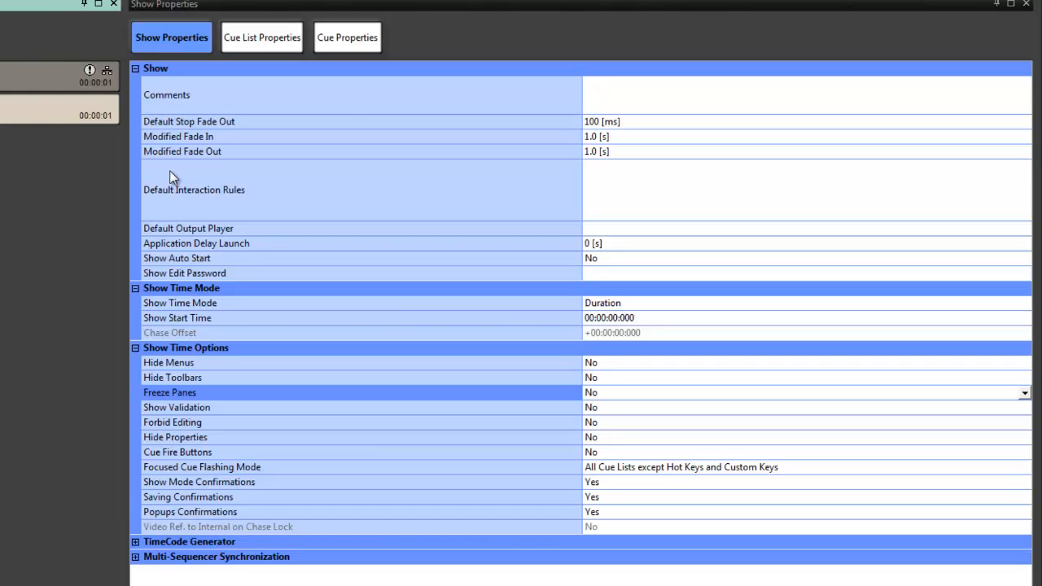
Examine the show's Comments, Default Stop Fade Out, Modified Fade In and Modified Fade Out properties
left_click(193, 37)
left_click(641, 97)
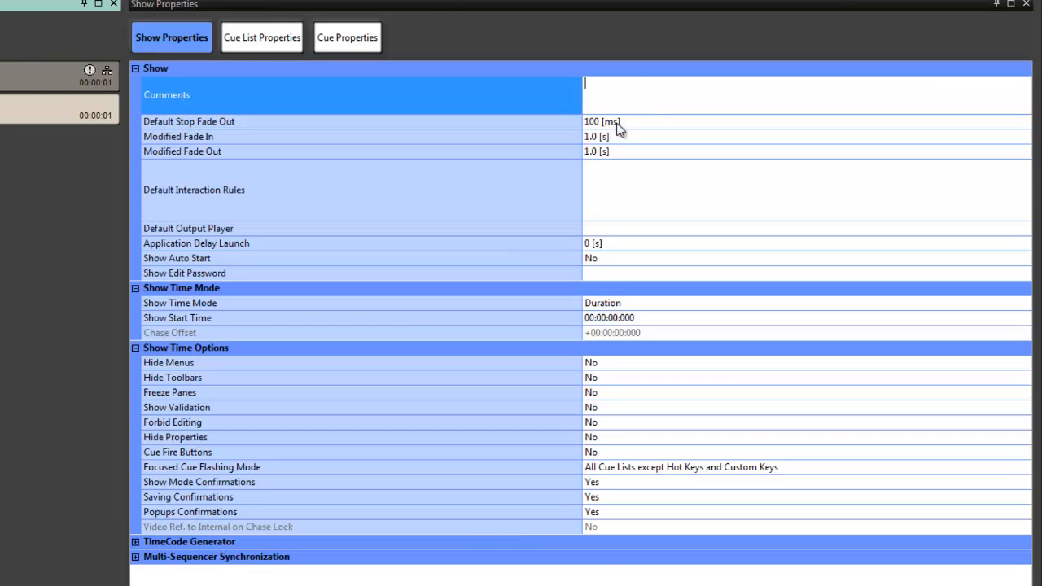
left_click(397, 130)
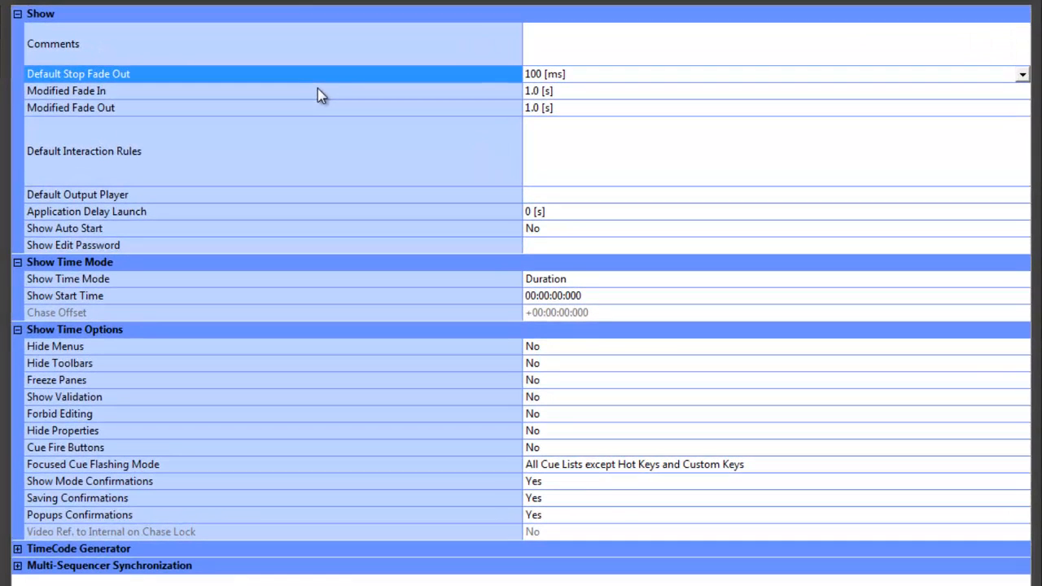
left_click(401, 135)
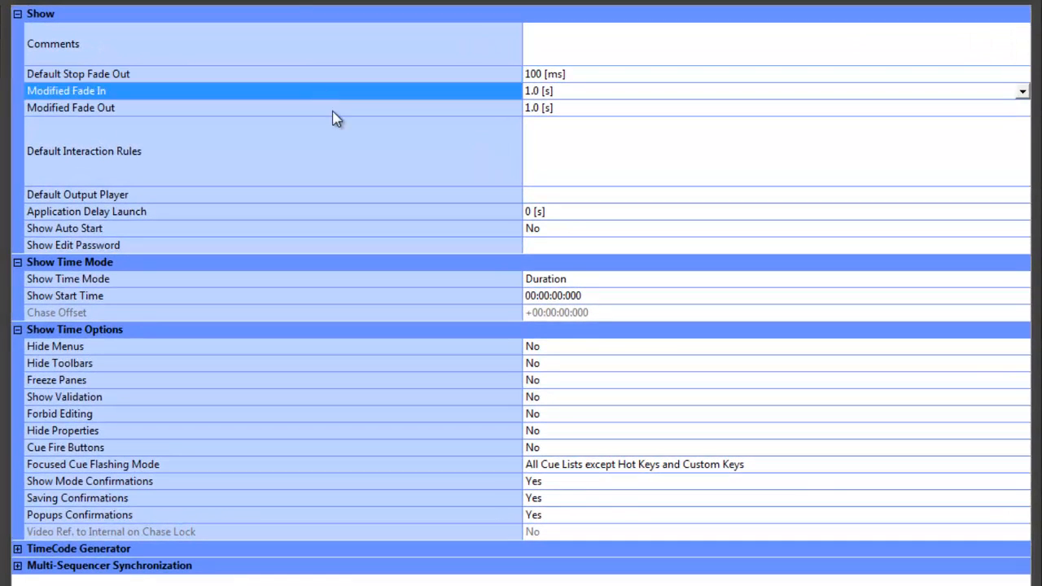
left_click(332, 112)
left_click(348, 71)
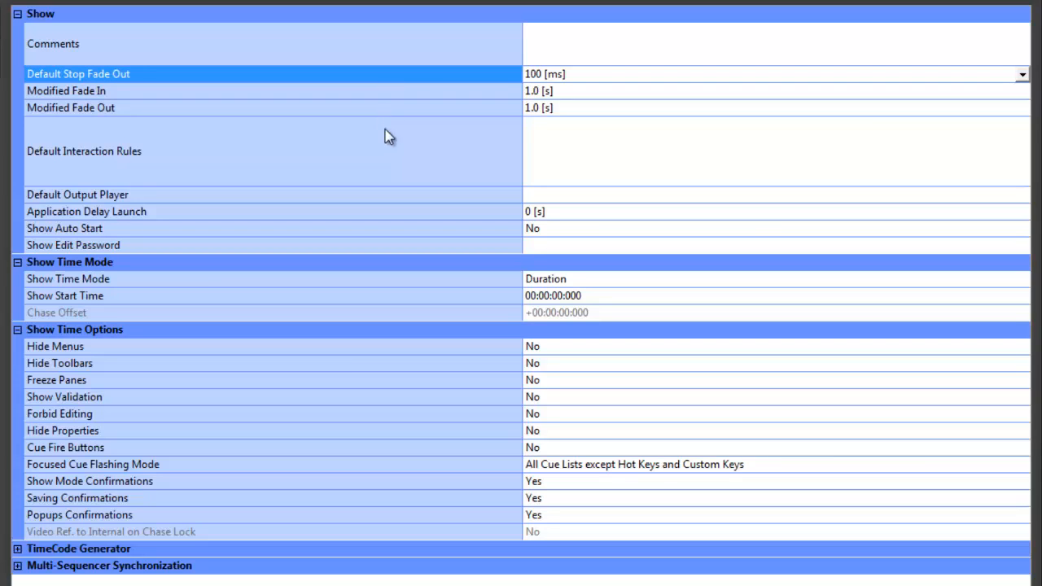
Open the rule editor for the show's Default Interaction Rules and close it without adding a rule
left_click(396, 170)
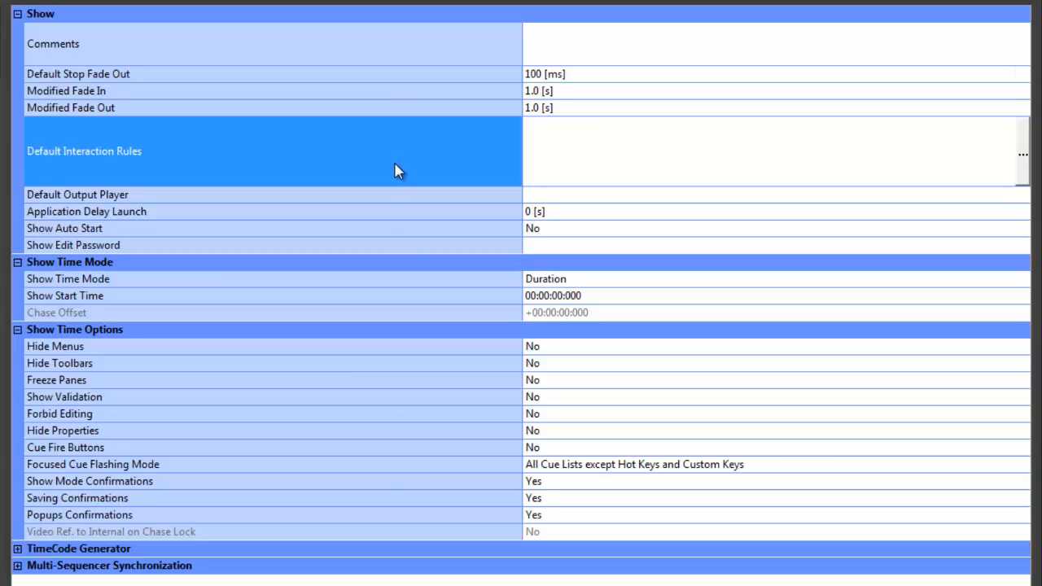
left_click(1022, 154)
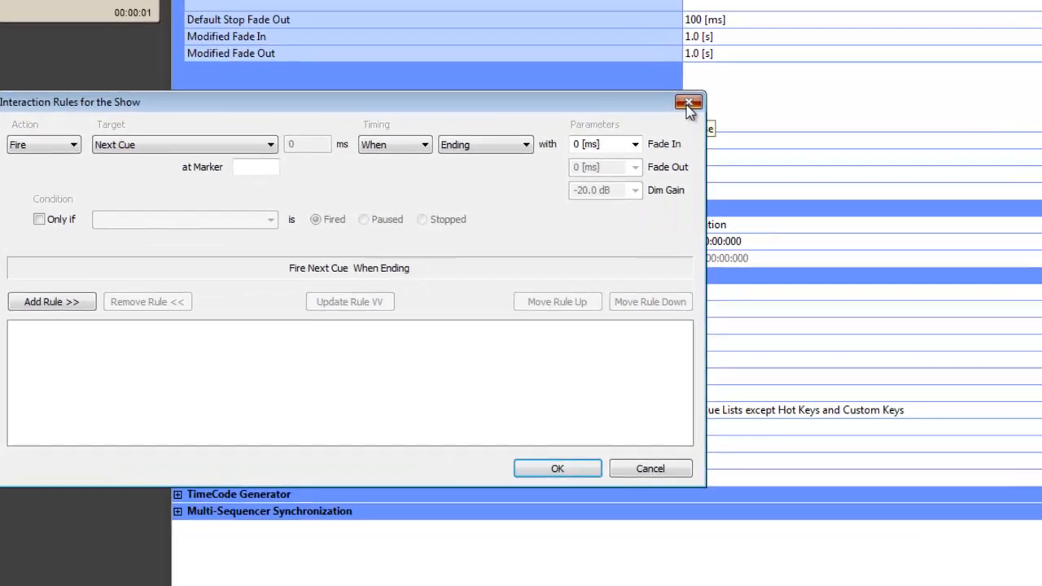
left_click(828, 111)
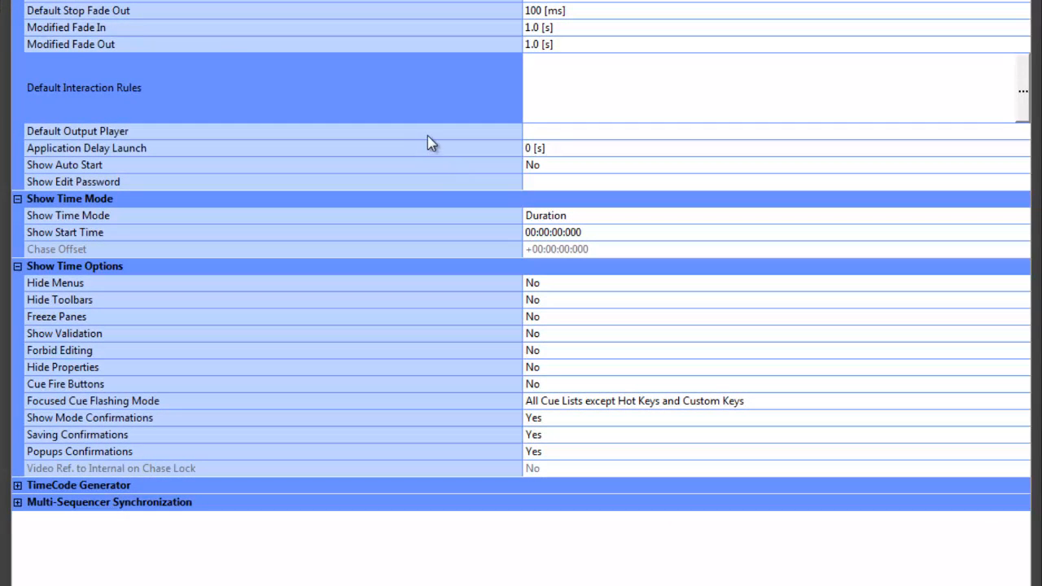
Examine the Default Output Player and Application Delay Launch properties of the show
left_click(427, 135)
left_click(448, 154)
left_click(444, 131)
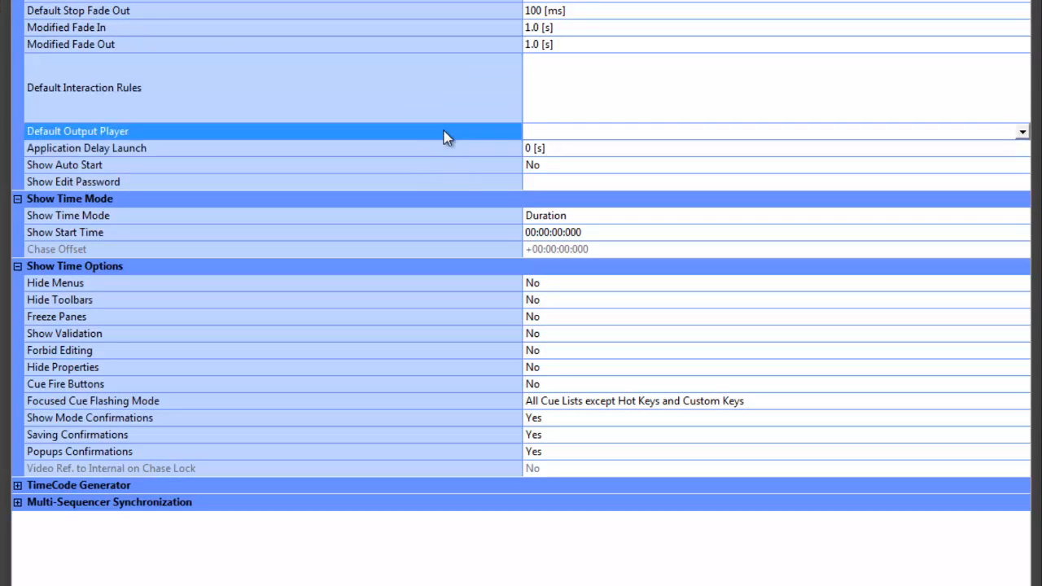
left_click(448, 151)
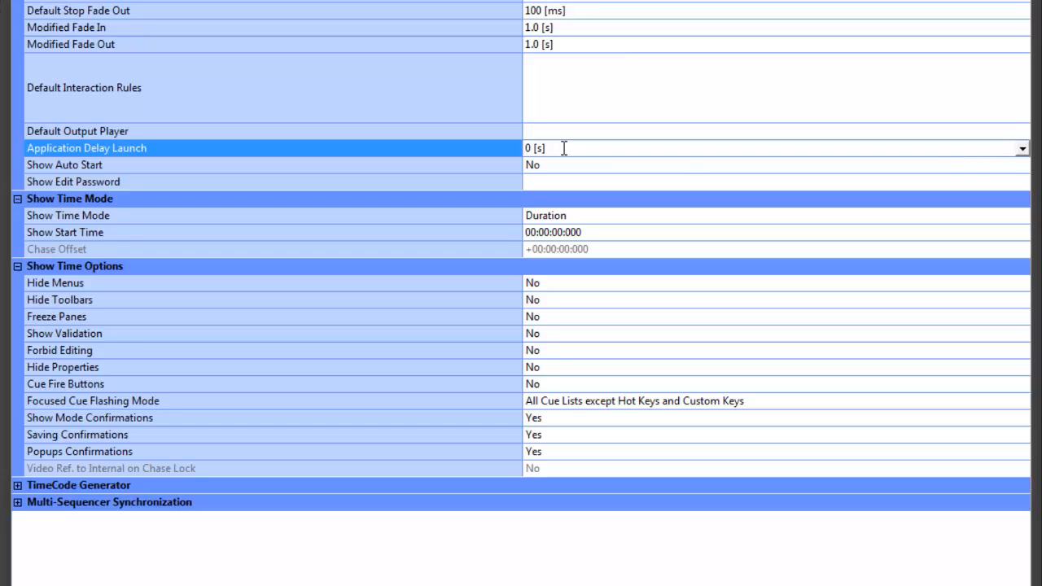
left_click(1022, 149)
left_click(480, 153)
Examine the available choices for Show Auto Start, keeping it at No
left_click(486, 162)
left_click(574, 166)
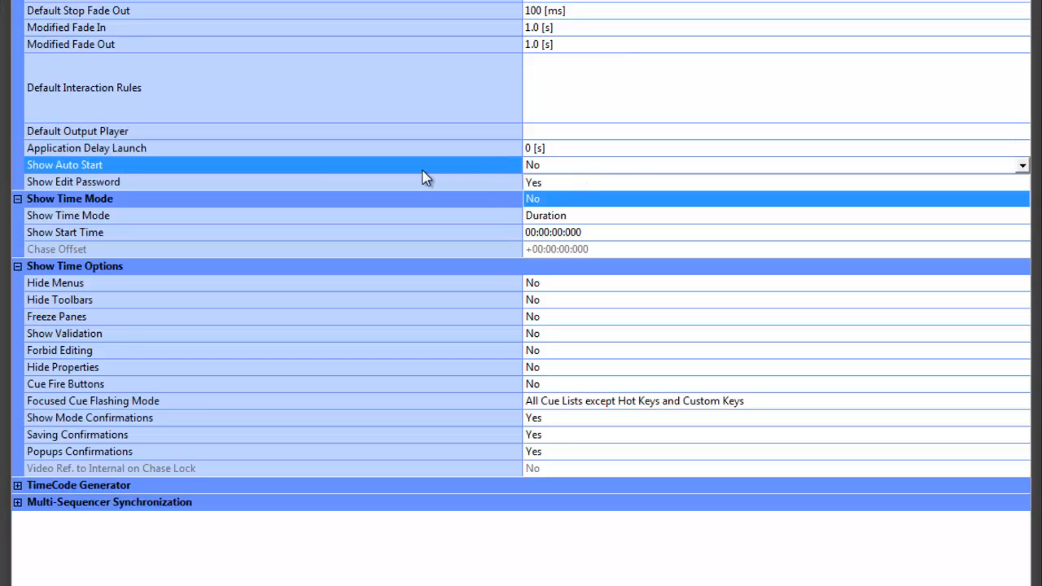
left_click(423, 171)
left_click(547, 168)
left_click(546, 198)
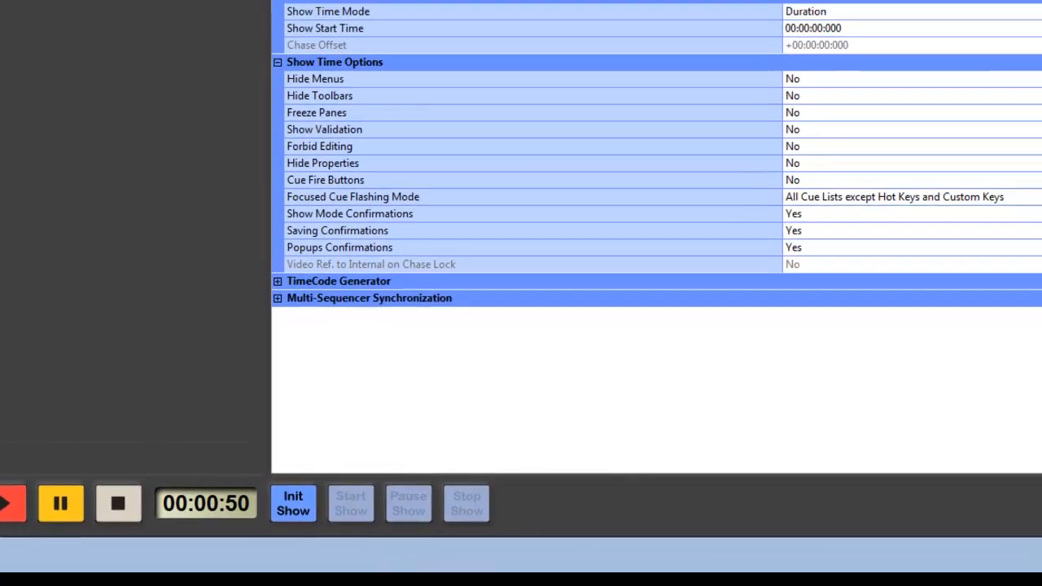
left_click(645, 121)
left_click(647, 152)
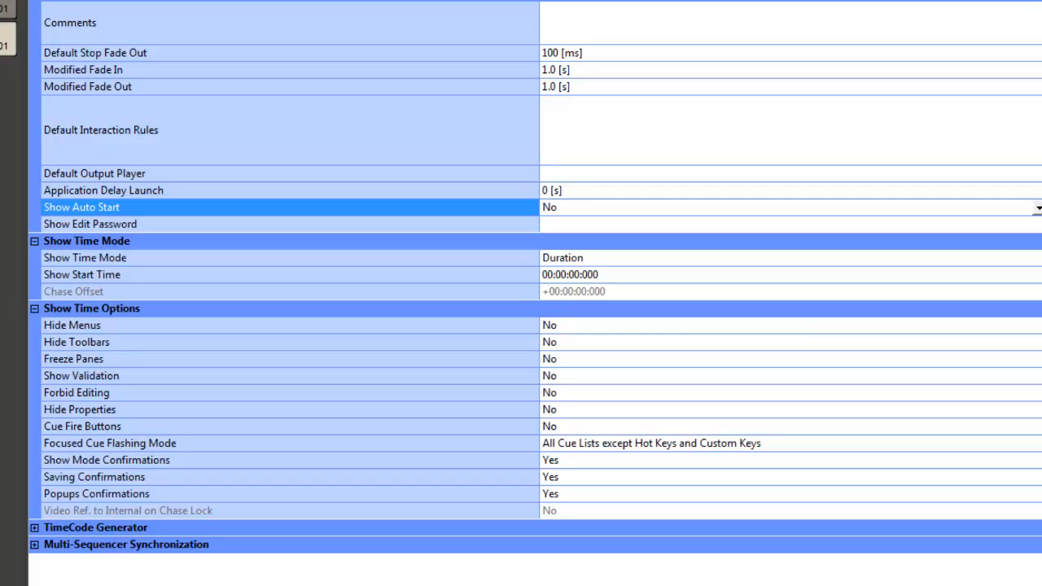
Create a new Show Edit Password by entering and confirming the password
left_click(251, 225)
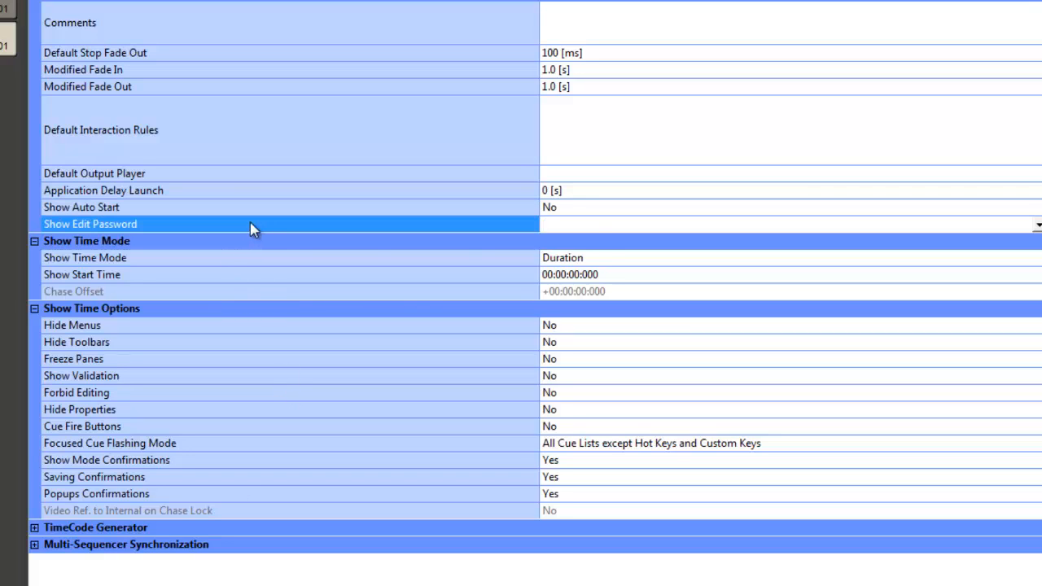
left_click(598, 225)
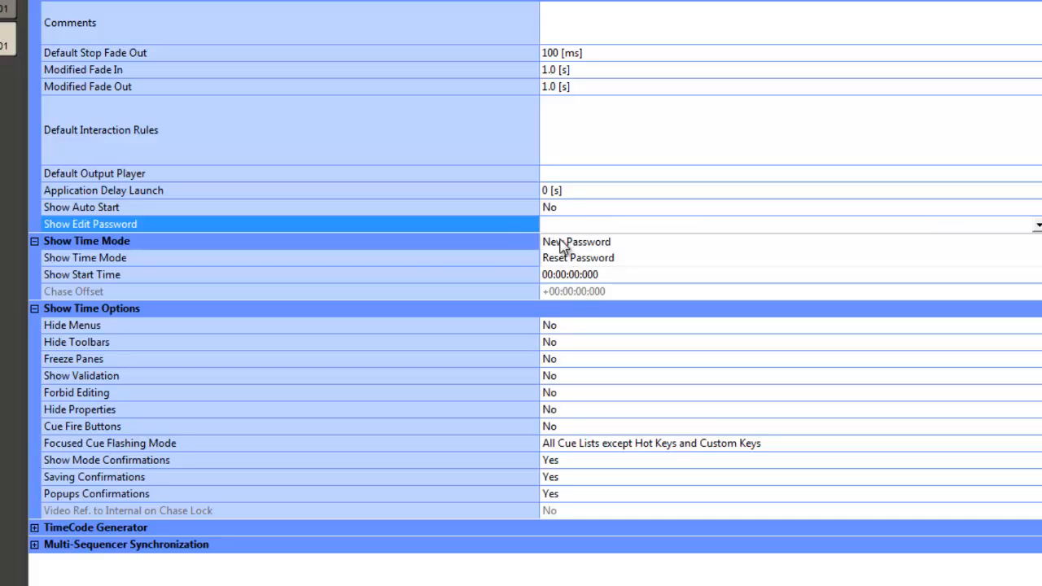
left_click(522, 229)
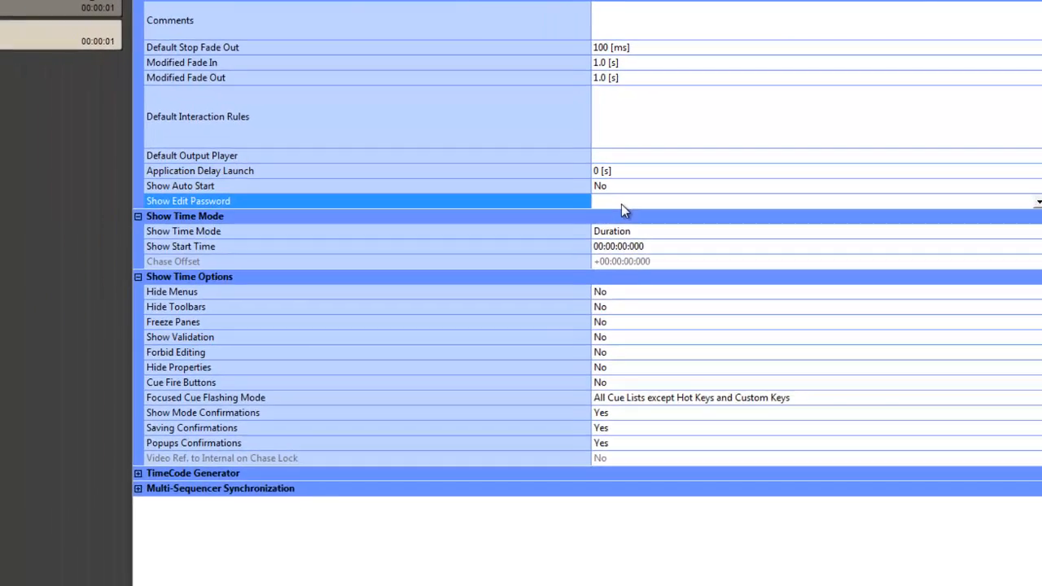
left_click(574, 227)
left_click(571, 242)
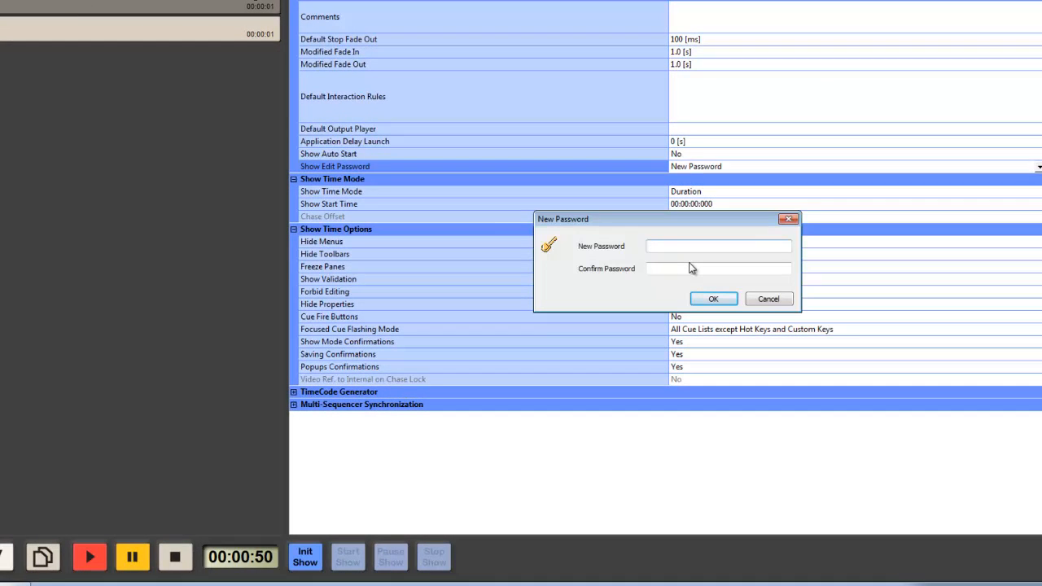
type("***")
key("Tab")
type("****")
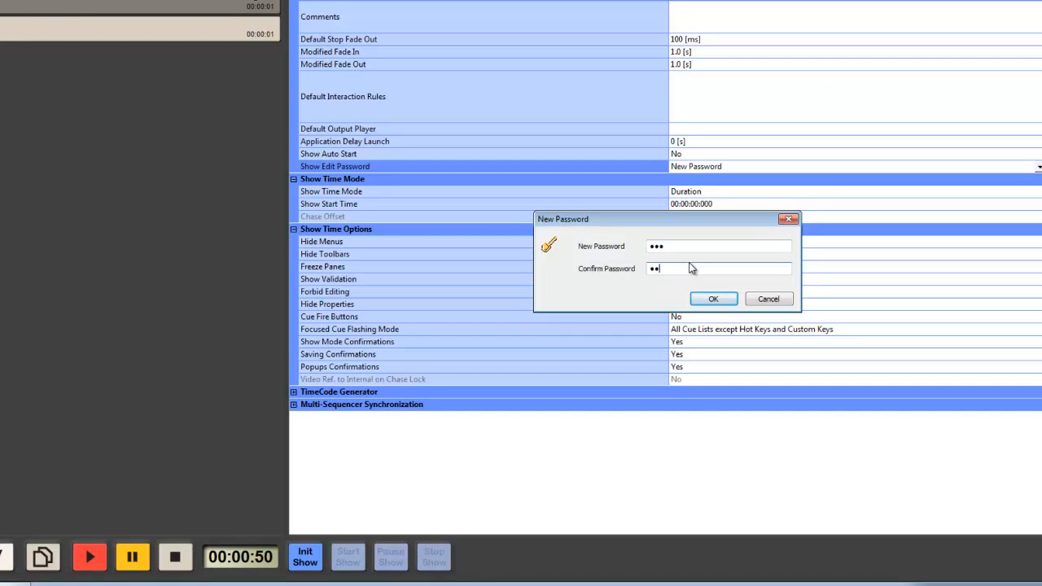
key("BackSpace")
key("BackSpace")
key("BackSpace")
key("BackSpace")
type("***")
key("Return")
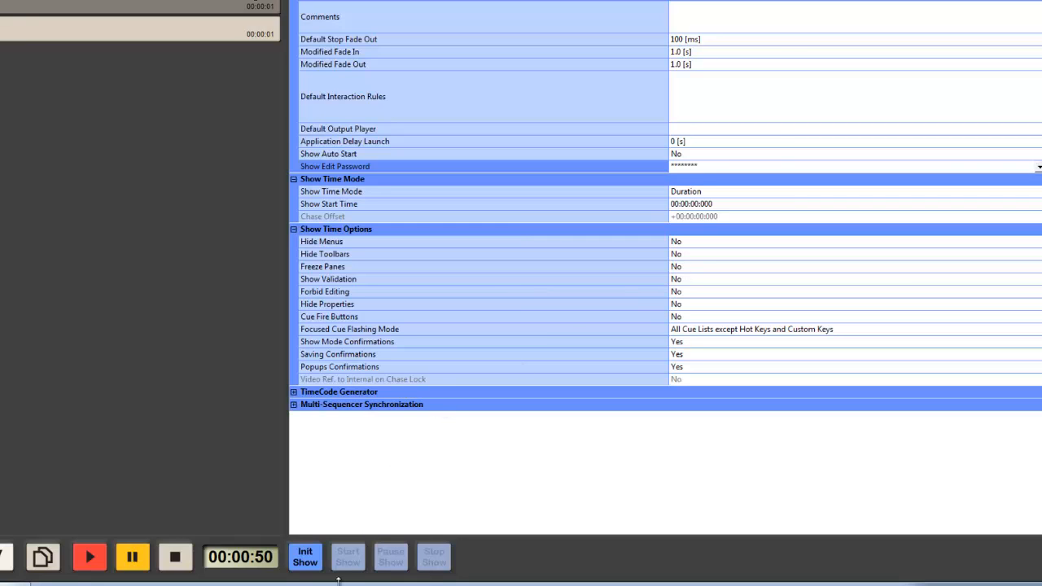
Initialize and start the show, and stop it by entering the show edit password and confirming the stop
left_click(305, 560)
left_click(350, 558)
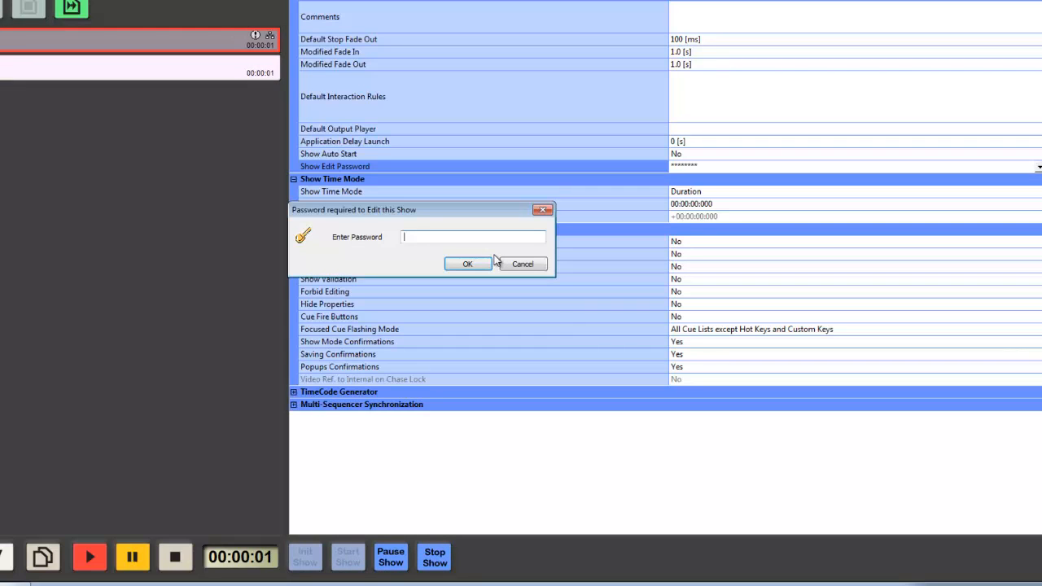
type("****")
key("Return")
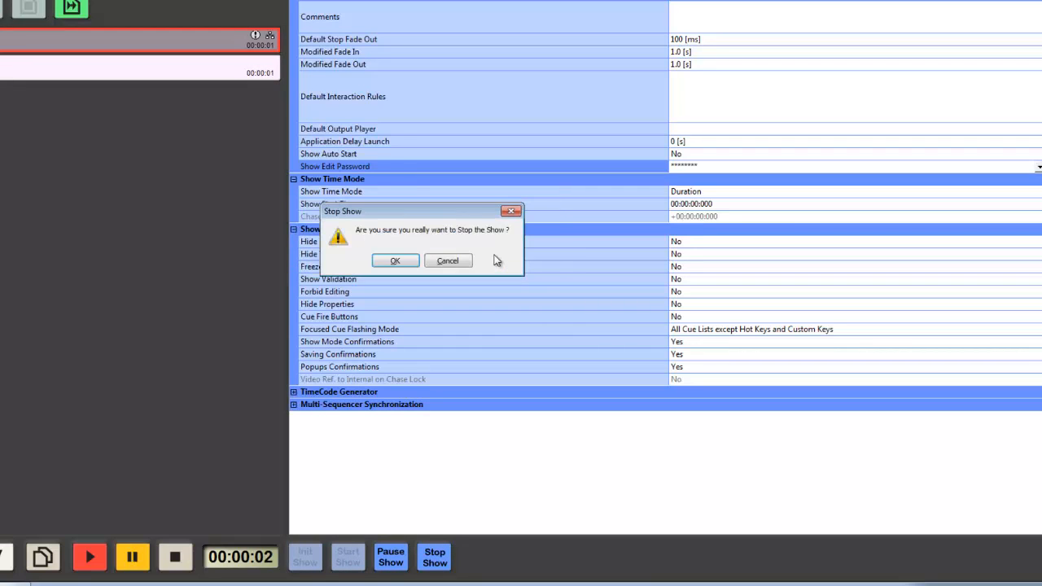
left_click(394, 261)
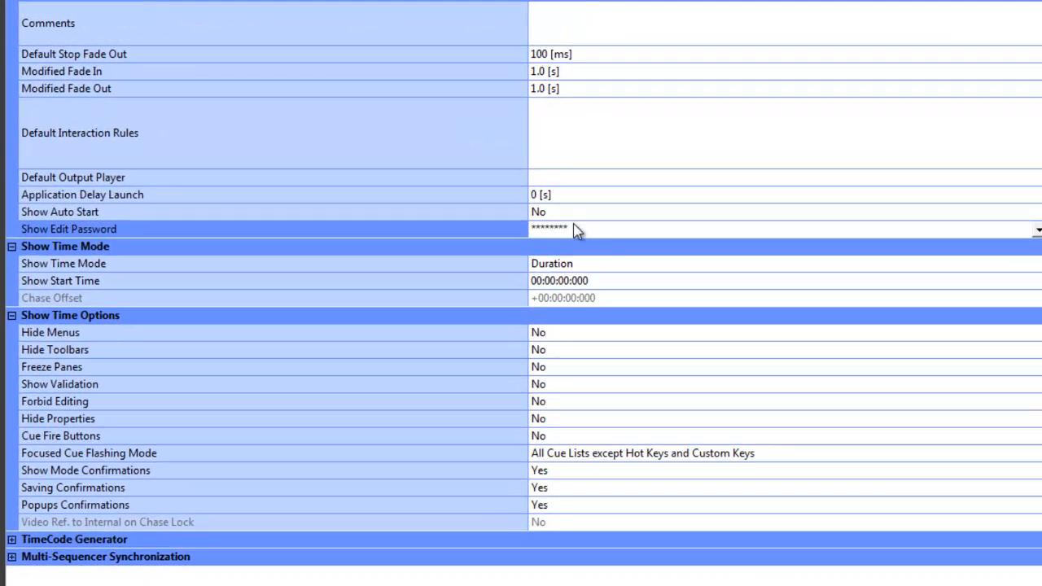
Reset the Show Edit Password so that the show has none
left_click(611, 234)
left_click(578, 269)
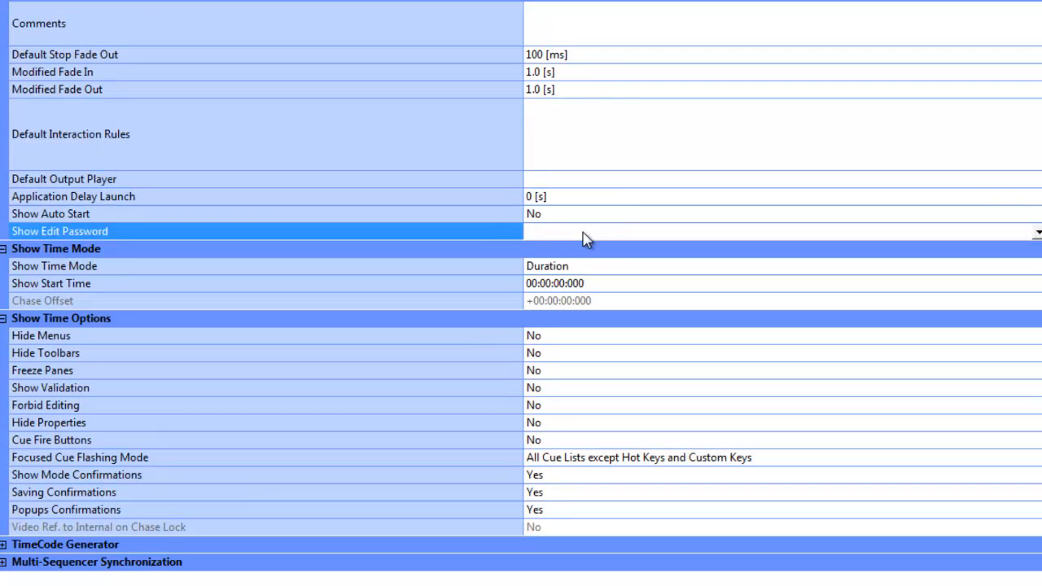
Keep the Show Time Mode on Duration and set the Show Start Time to 01:00:00:000
left_click(412, 269)
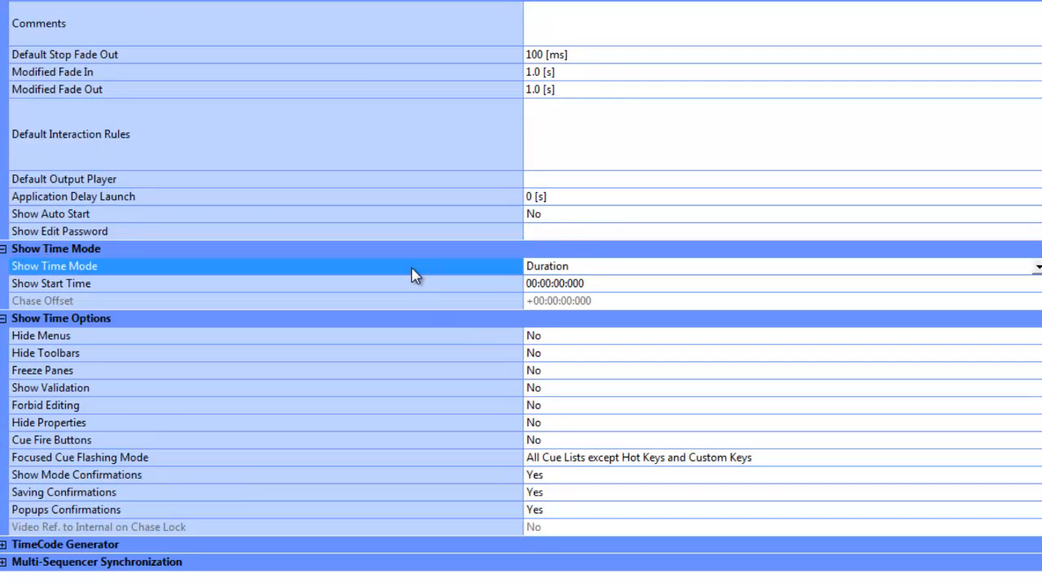
left_click(574, 268)
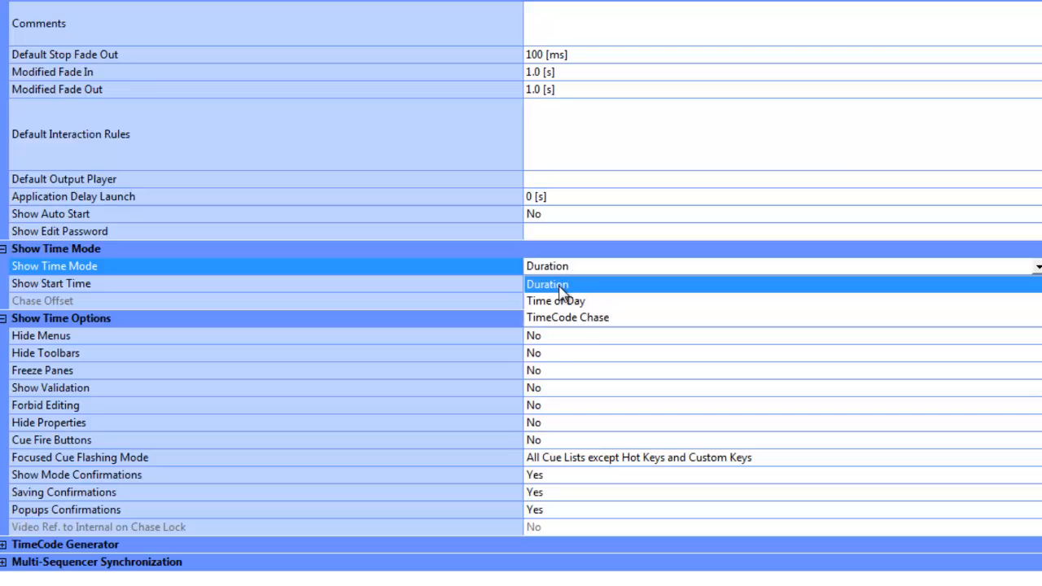
left_click(529, 284)
left_click(626, 282)
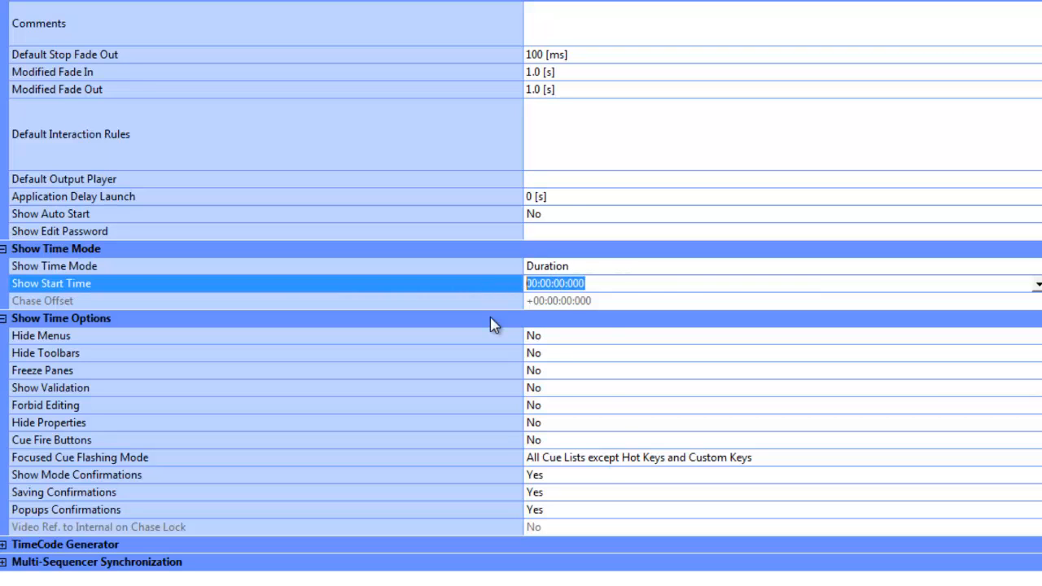
type("010000000")
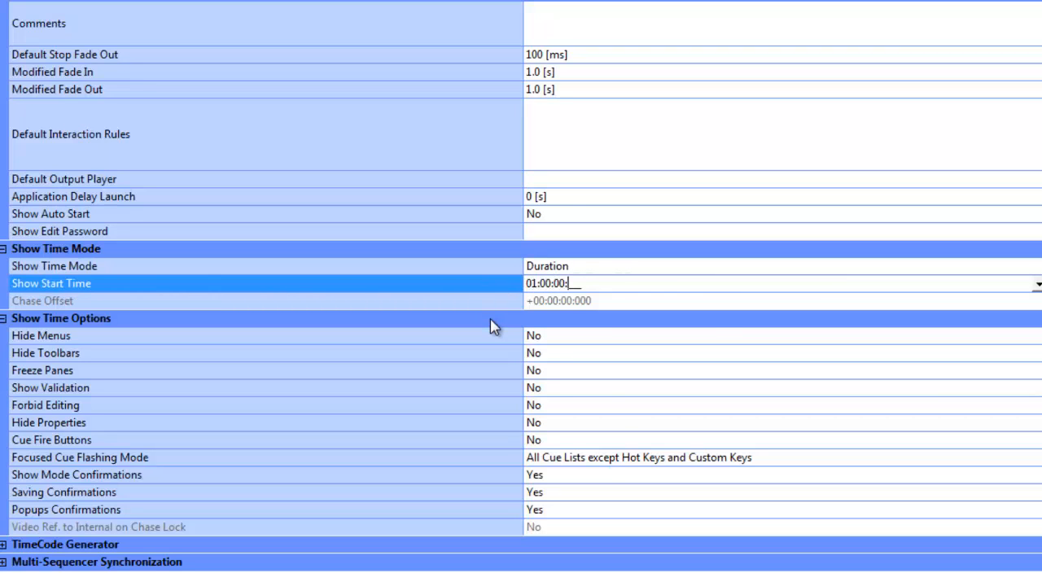
Try the Time of Day and TimeCode Chase show time modes, checking the Chase Offset, and restore Duration
left_click(562, 269)
left_click(565, 300)
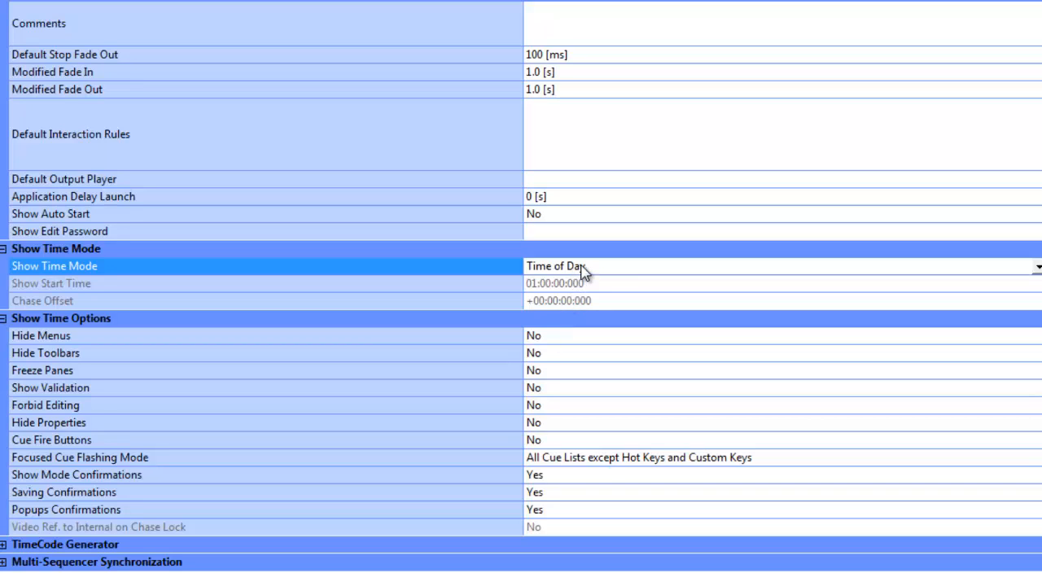
double_click(584, 272)
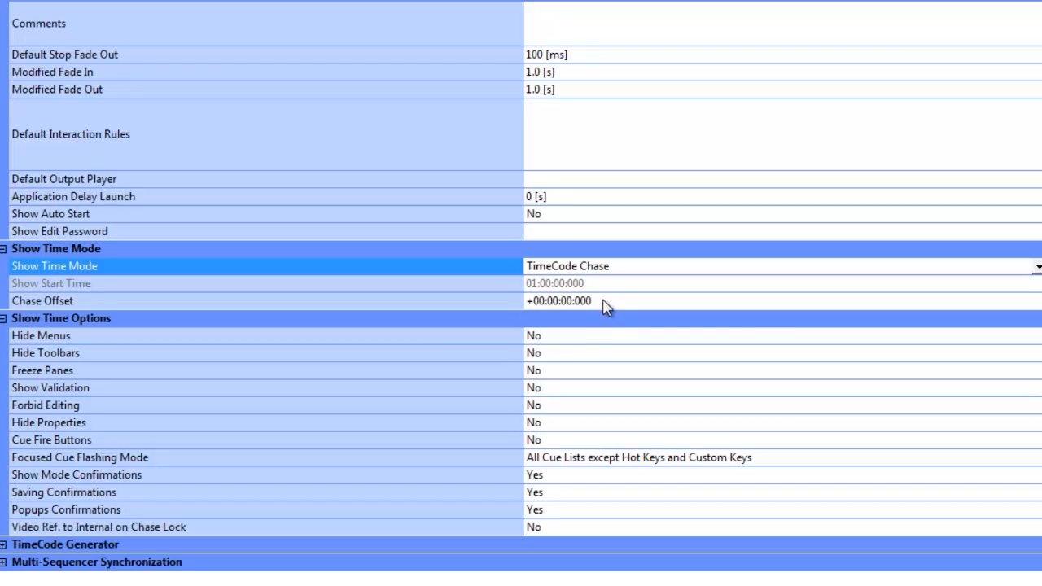
left_click(604, 301)
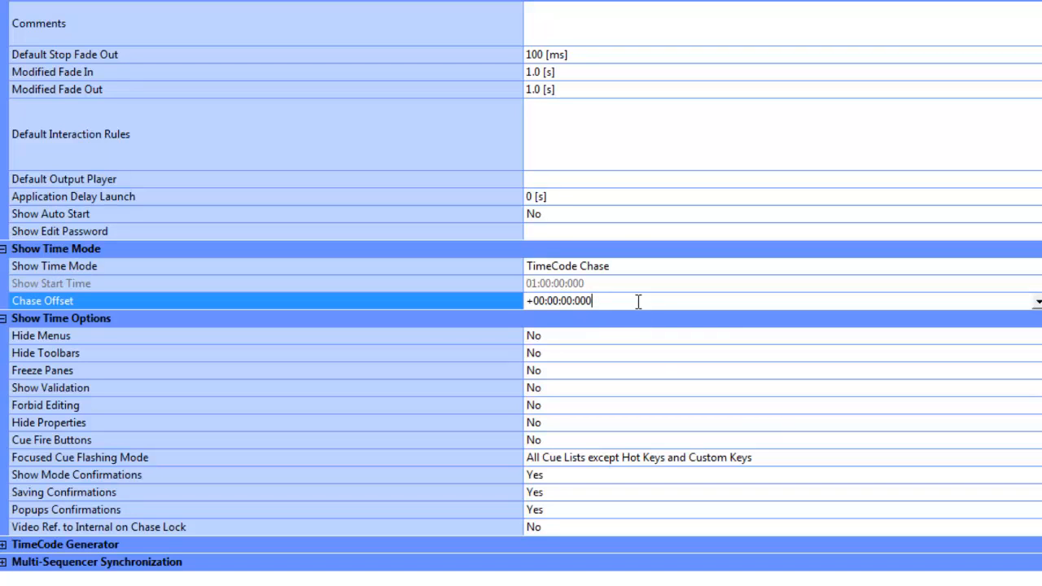
left_click_drag(639, 302, 480, 292)
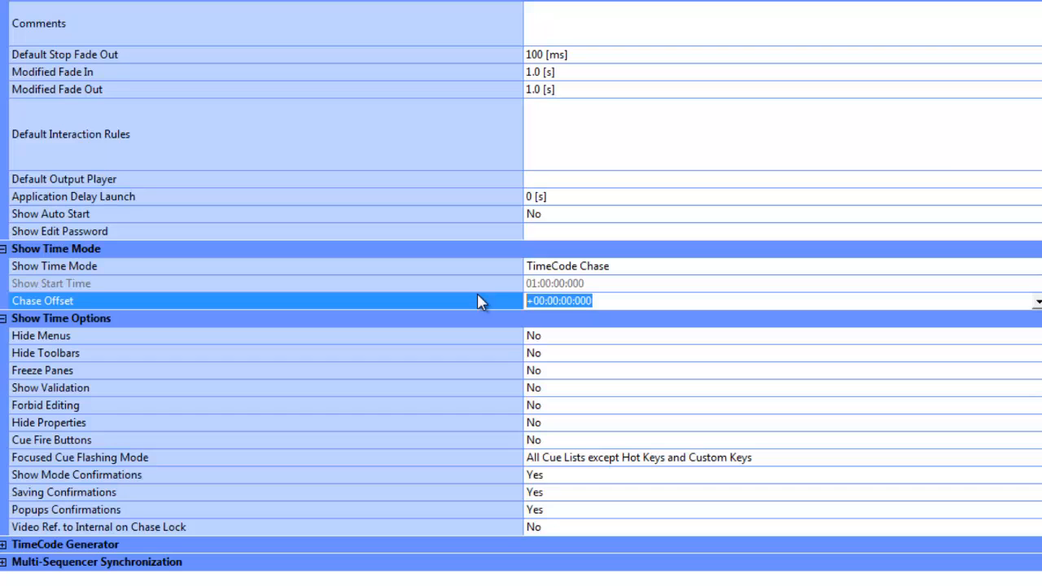
left_click(589, 269)
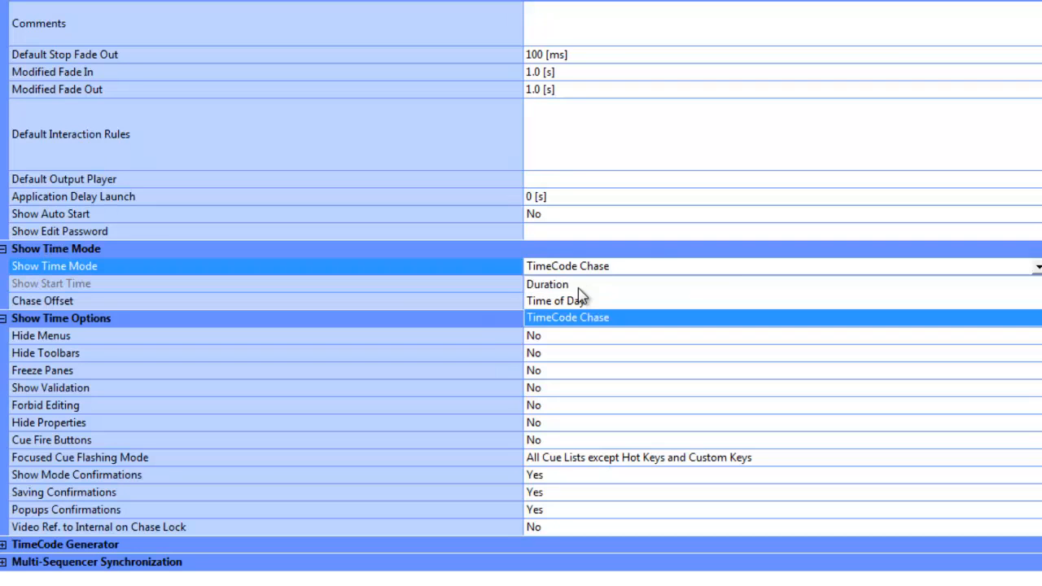
left_click(580, 289)
Examine the choices for Hide Menus in Show Time Options, keeping No, and select the Hide Toolbars property
left_click(390, 337)
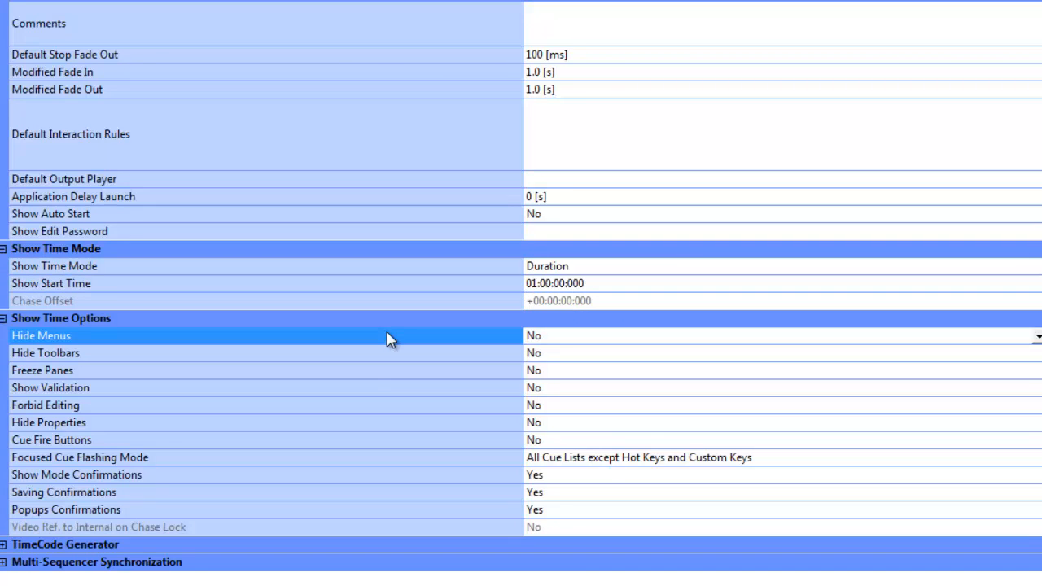
left_click(392, 318)
left_click(408, 338)
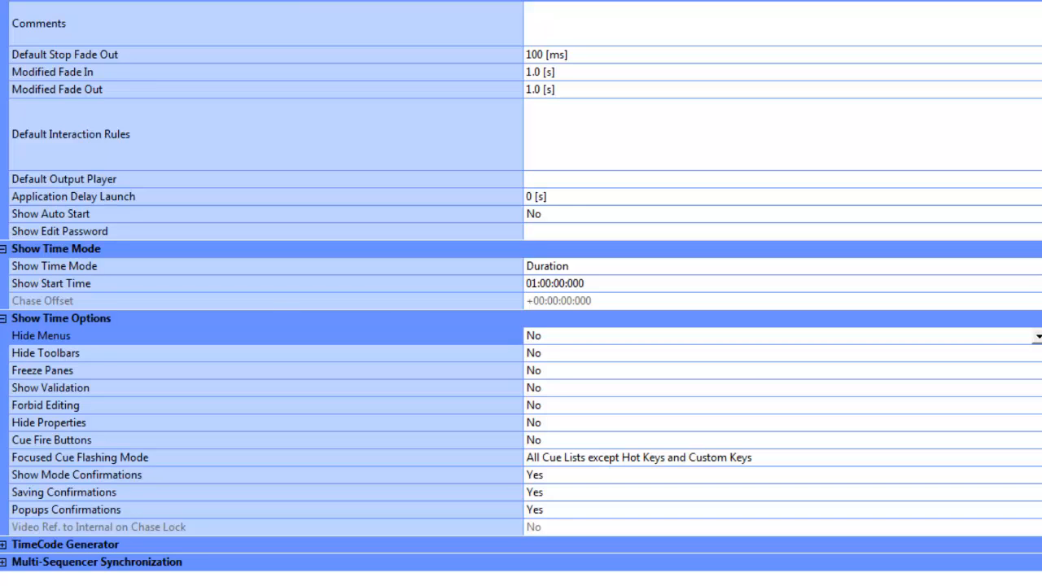
left_click(541, 344)
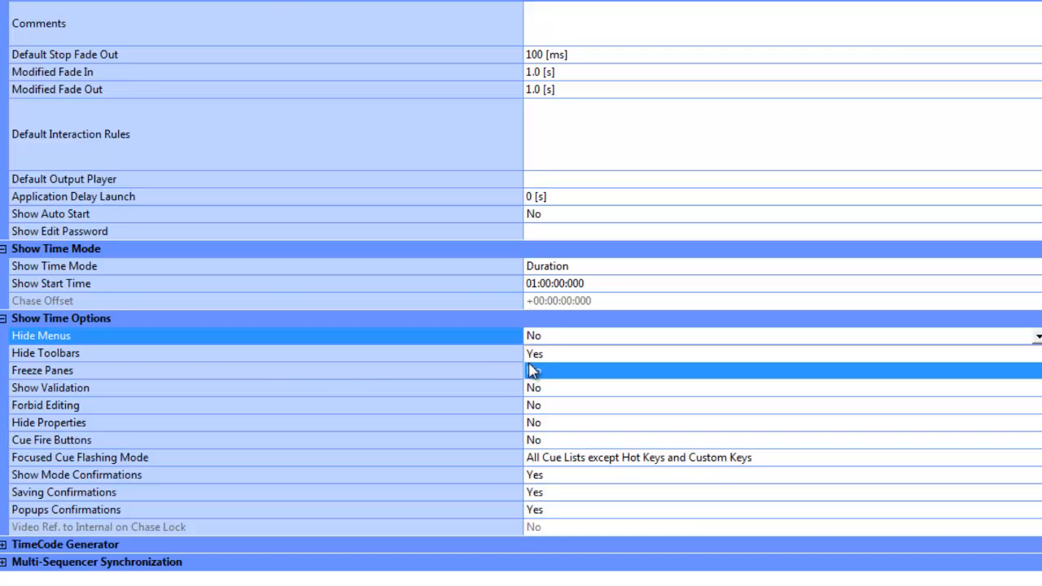
left_click(535, 370)
left_click(399, 356)
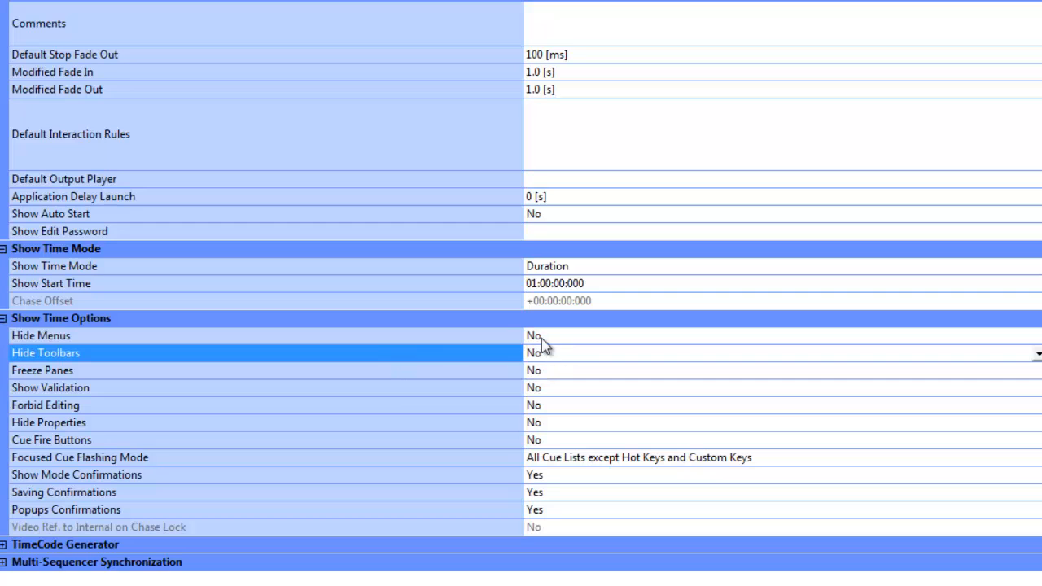
Set Hide Menus and Hide Toolbars to Yes in the Show Time Options
left_click(543, 341)
left_click(536, 355)
left_click(539, 356)
left_click(540, 367)
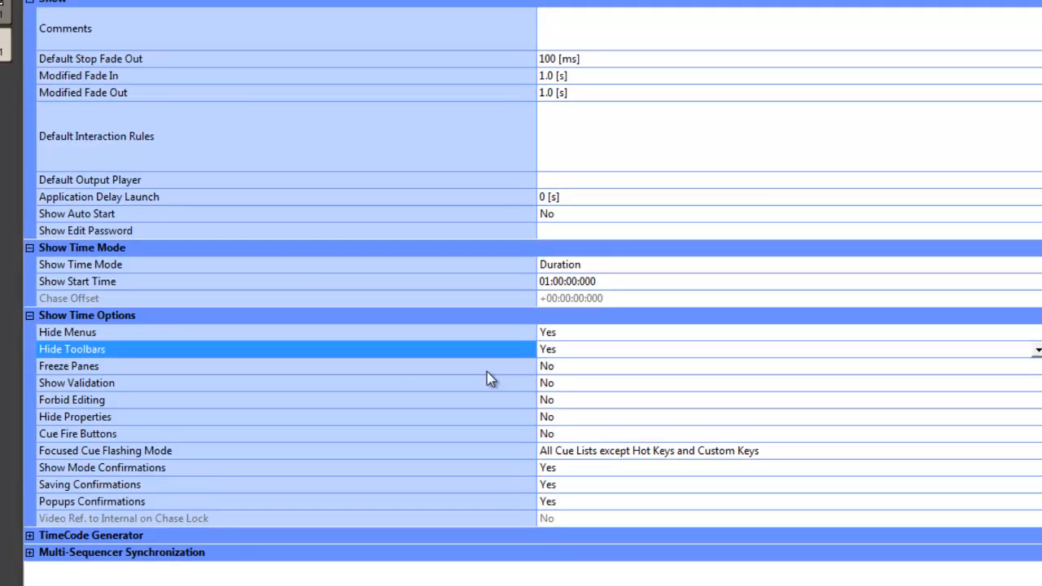
Set Freeze Panes to Yes and redock the Show Properties pane beside the cue list
left_click(480, 373)
left_click(648, 333)
left_click(651, 345)
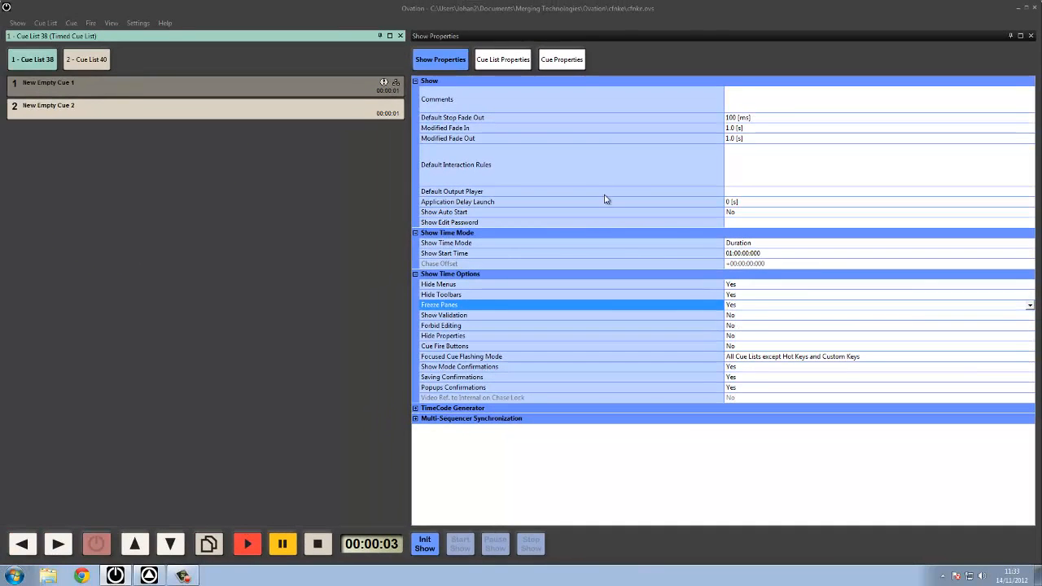
left_click_drag(660, 36, 1020, 280)
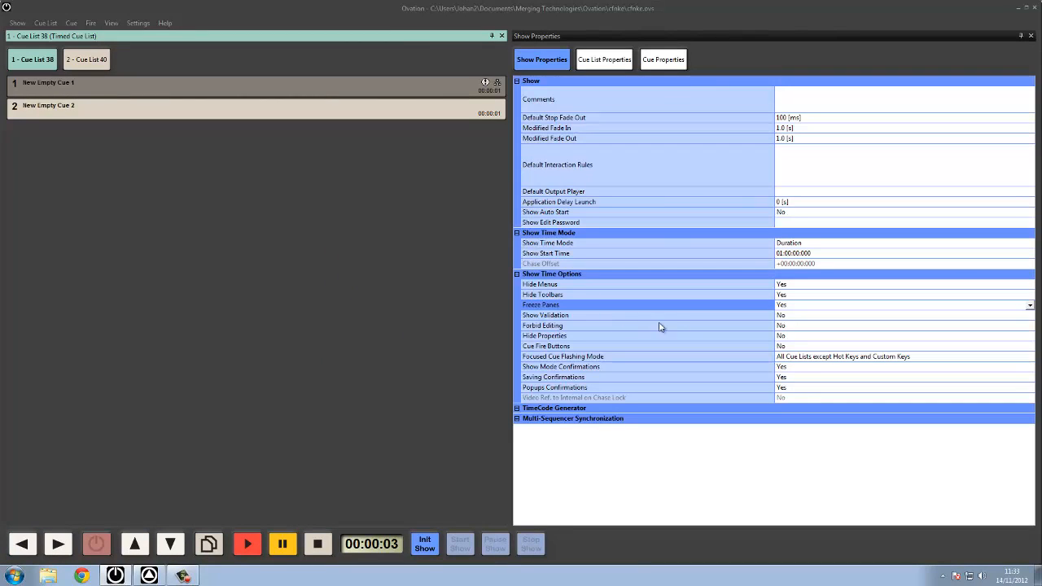
Select the Show Validation property, open the Show Validator pane to view it, and close it again
left_click(787, 319)
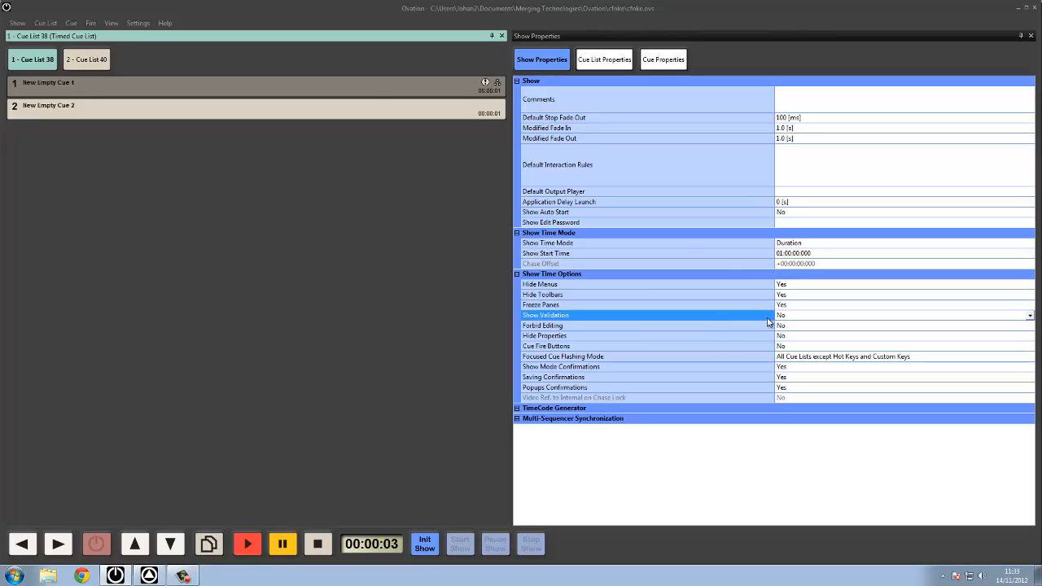
left_click(112, 23)
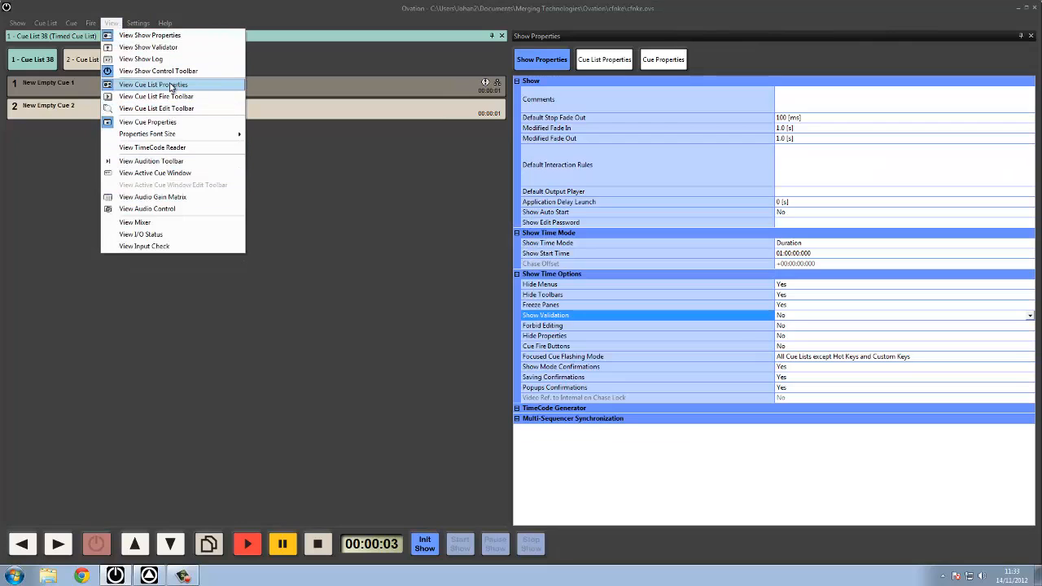
left_click(155, 47)
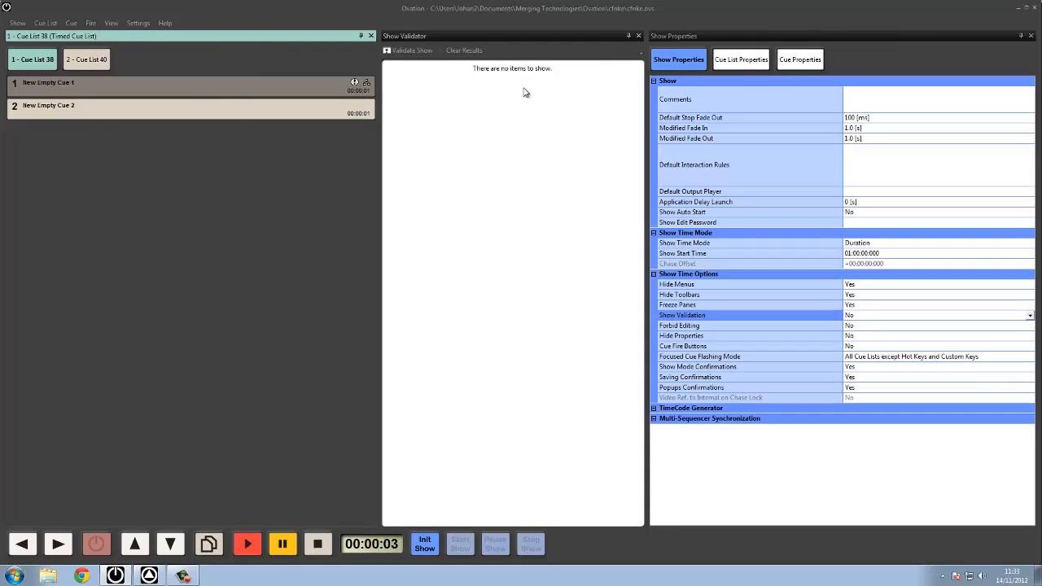
left_click_drag(596, 34, 580, 149)
left_click(586, 151)
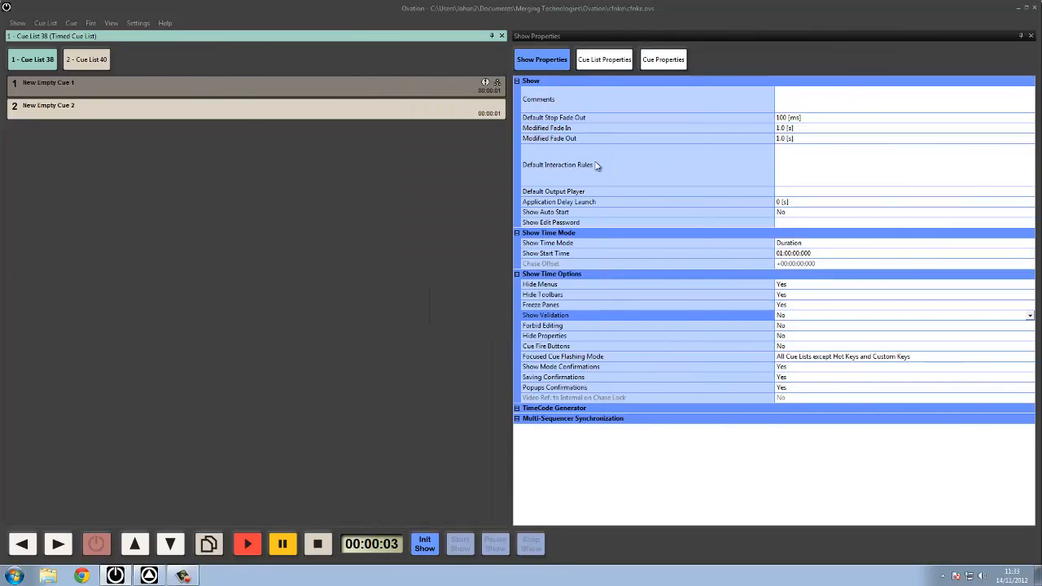
Check the choices for Forbid Editing, keeping No
left_click(778, 326)
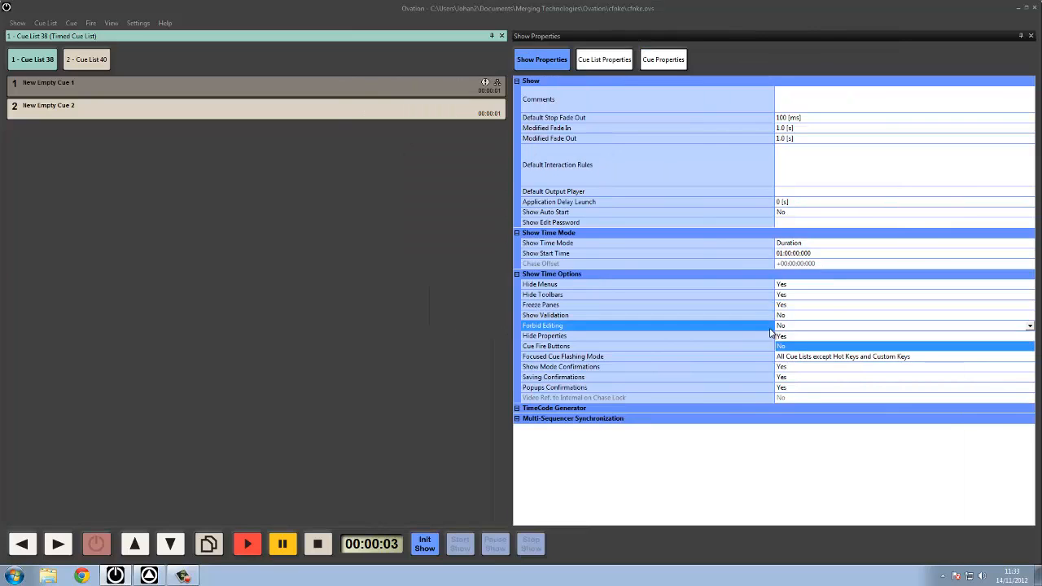
left_click(770, 333)
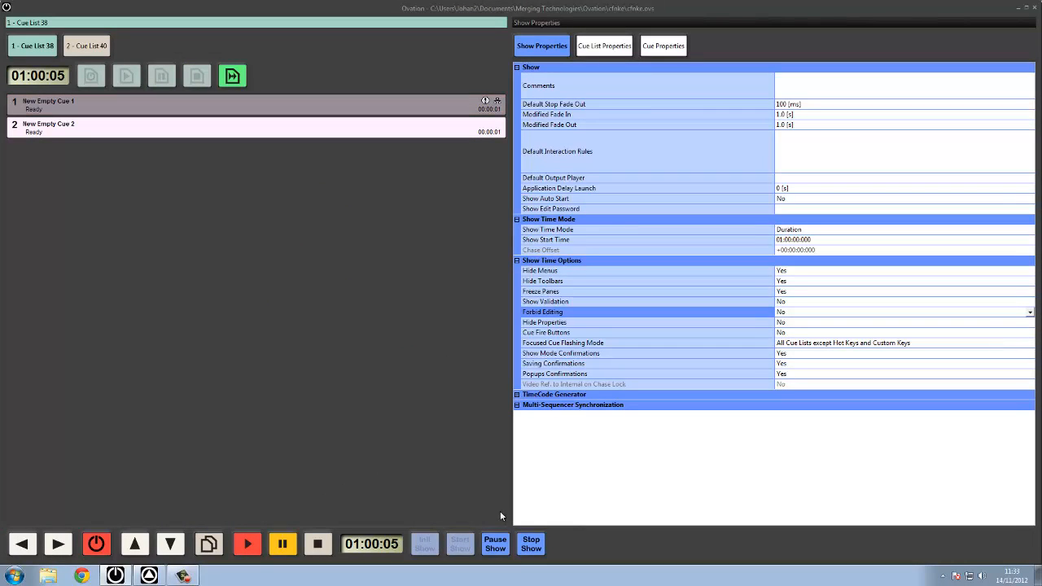
Stop the running show and bring the Show Properties back into view
left_click(530, 544)
left_click(539, 299)
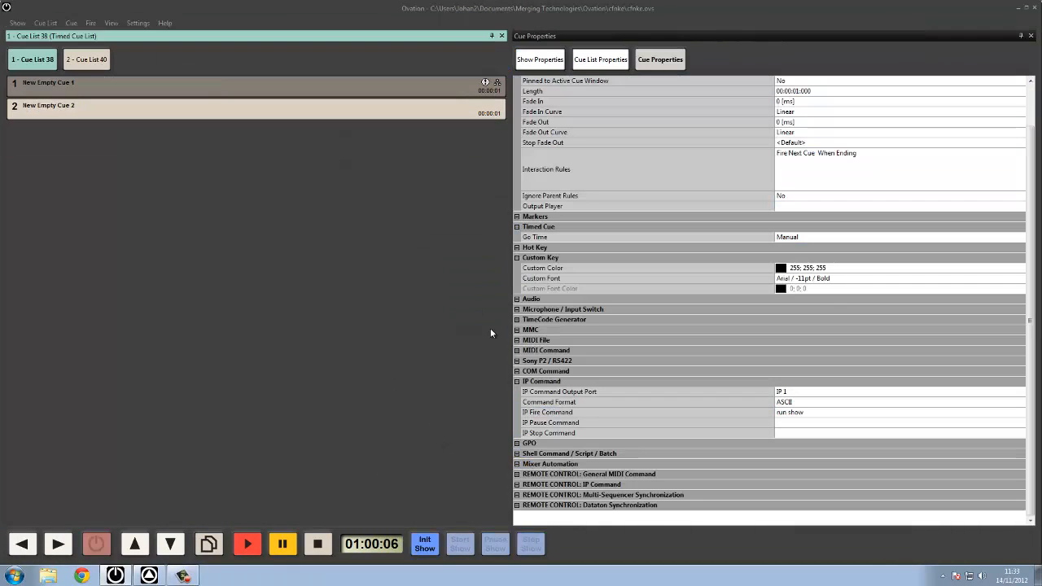
left_click(551, 65)
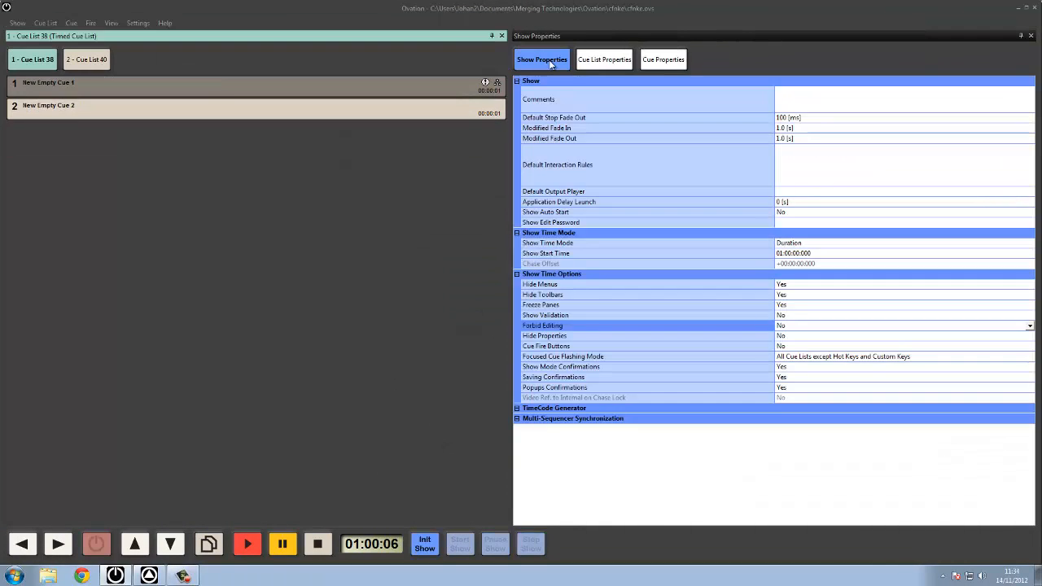
Try LTC 1 as the TC Gen Output Port in the TimeCode Generator section, restore None and collapse the section
left_click(516, 407)
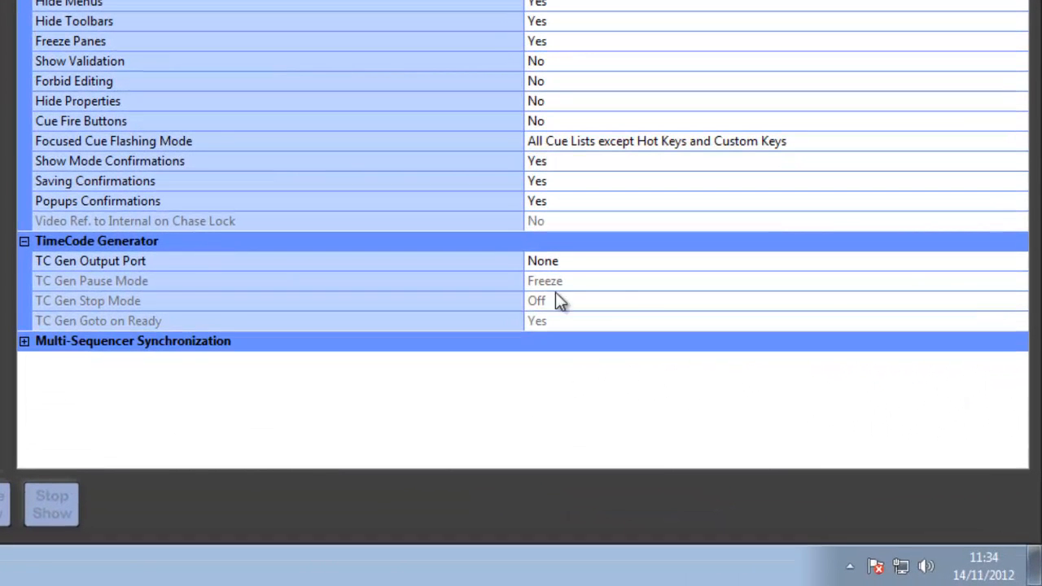
left_click(570, 267)
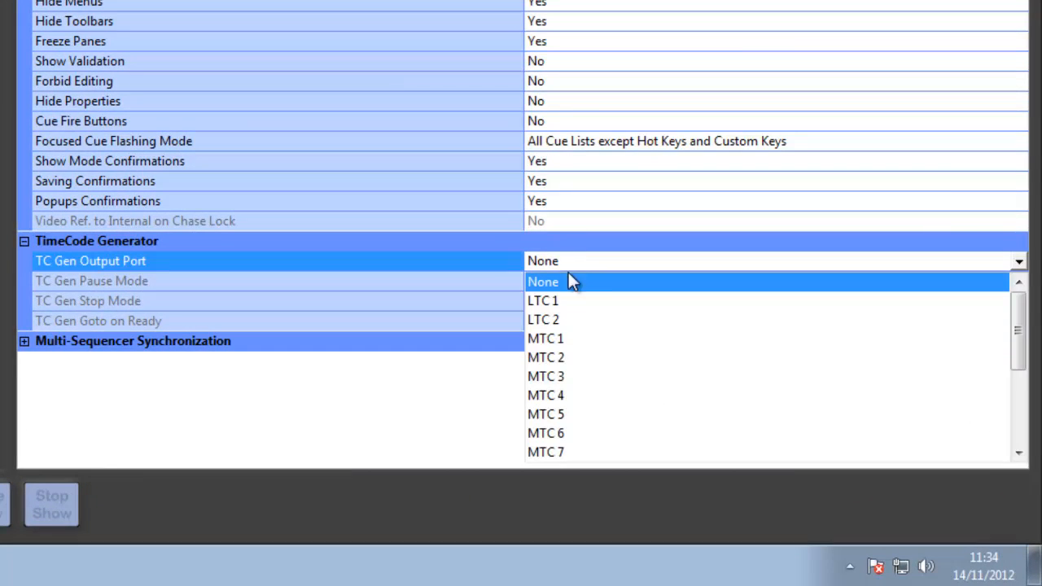
left_click(567, 303)
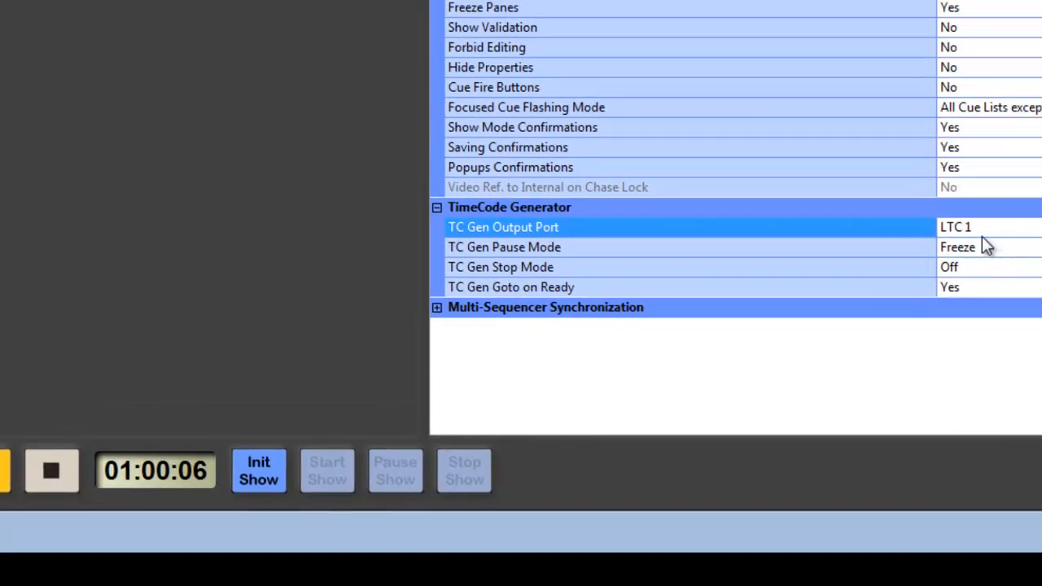
left_click(1041, 179)
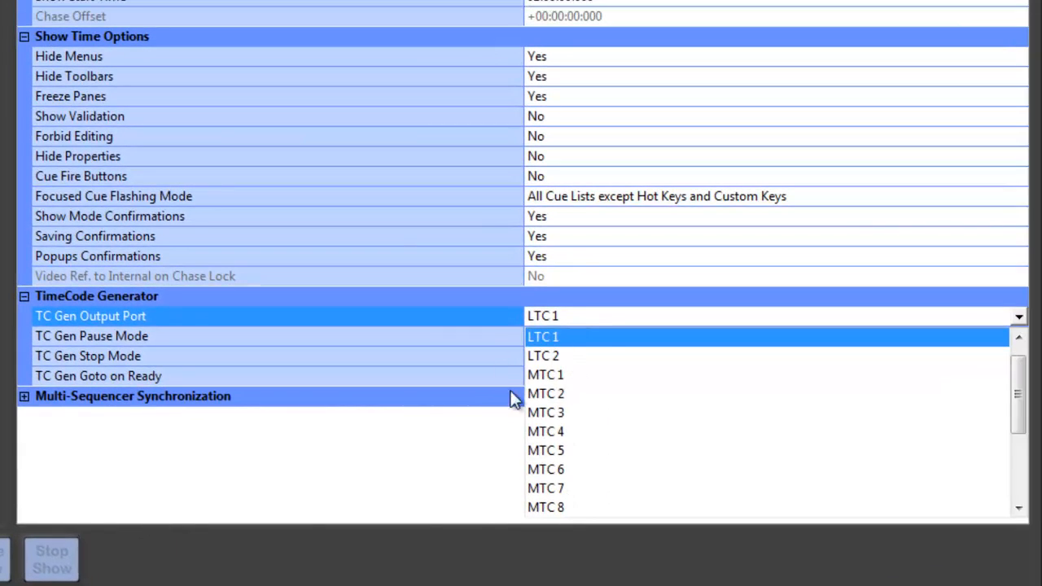
scroll(609, 353, "up", 1)
left_click(595, 336)
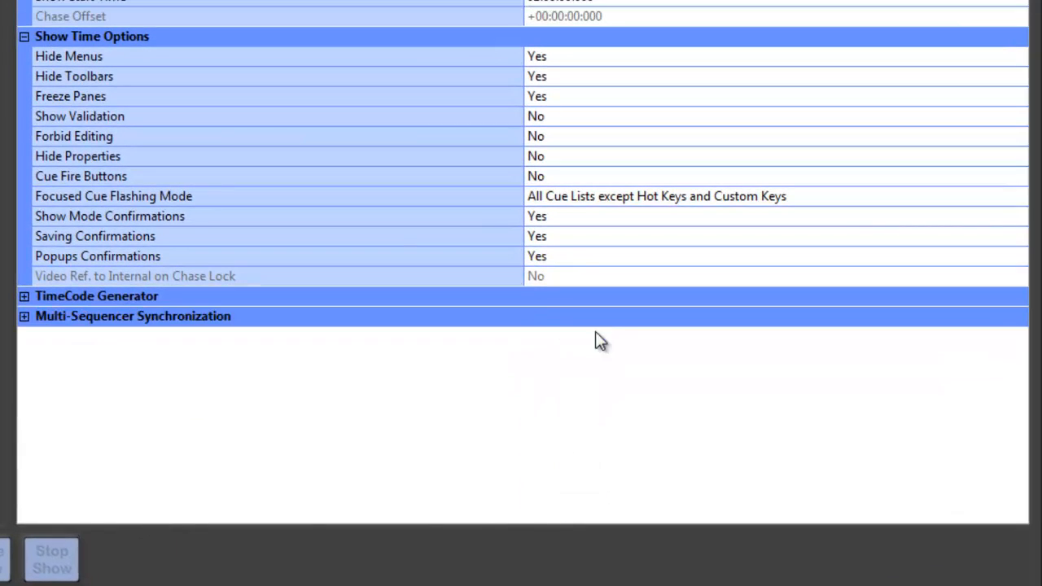
Expand the Multi-Sequencer Synchronization section to examine its synchronization and resynchronize settings, and collapse it again
left_click(24, 317)
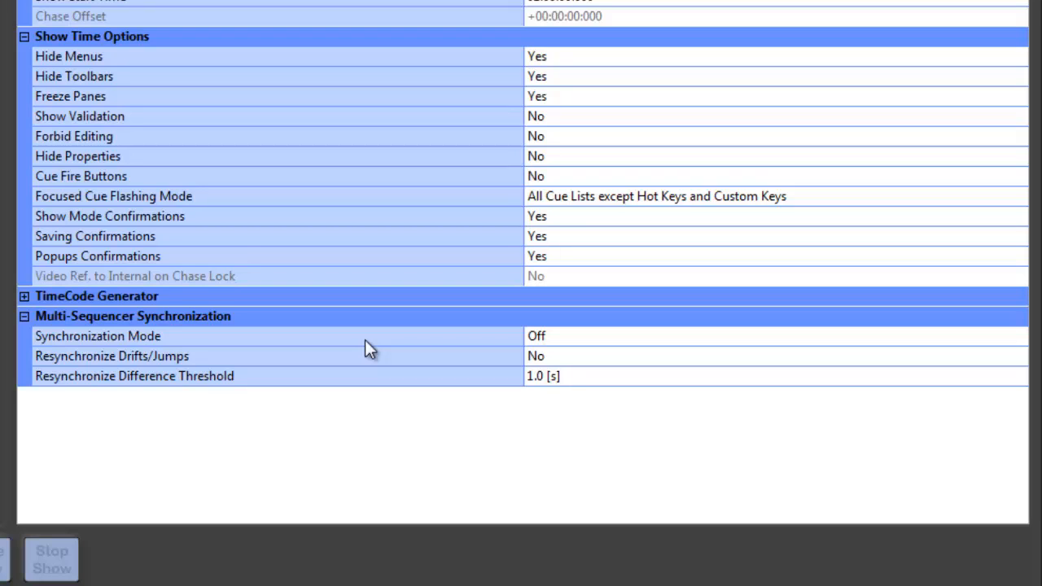
double_click(364, 316)
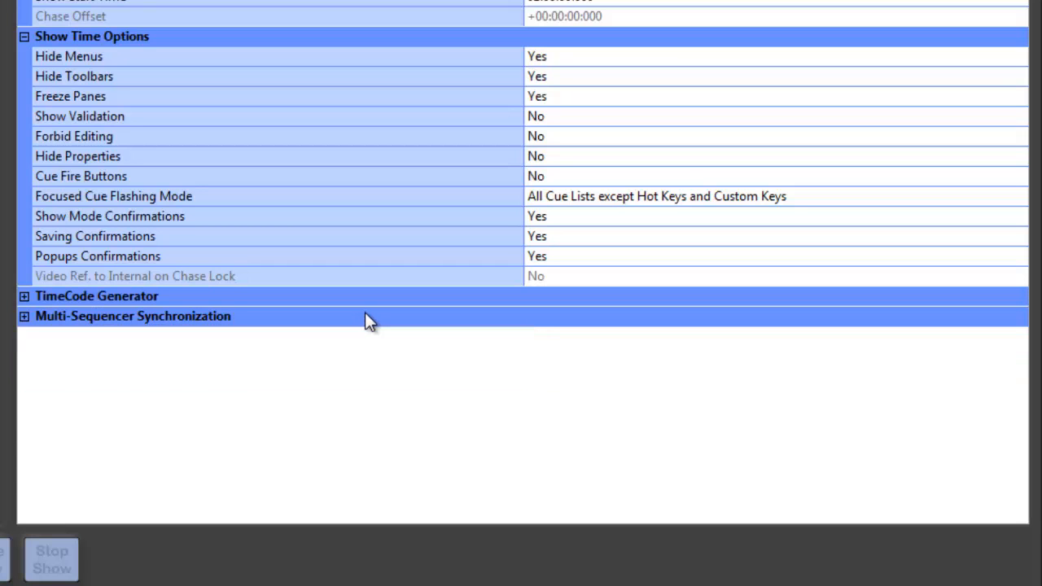